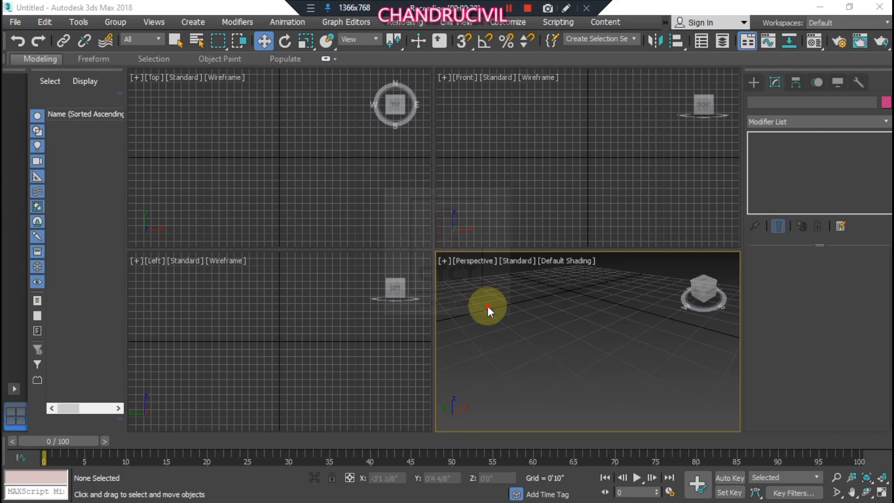
Maximize the Perspective viewport with Alt+W, pan it, then restore the four-view layout.
click(488, 306)
key(alt+w)
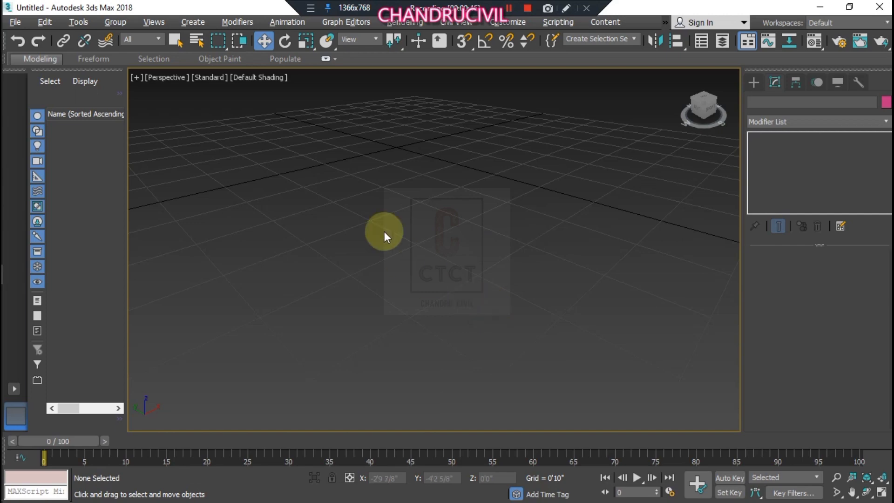
middle_drag(384, 232, 399, 243)
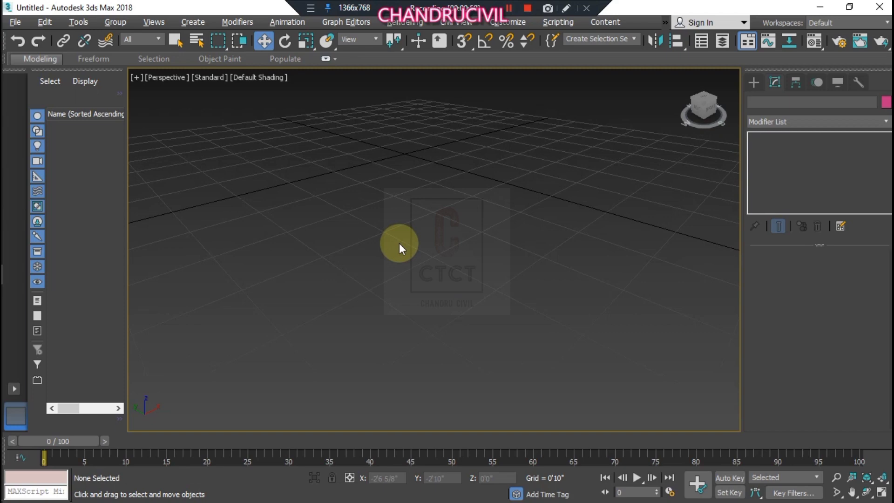
key(alt+w)
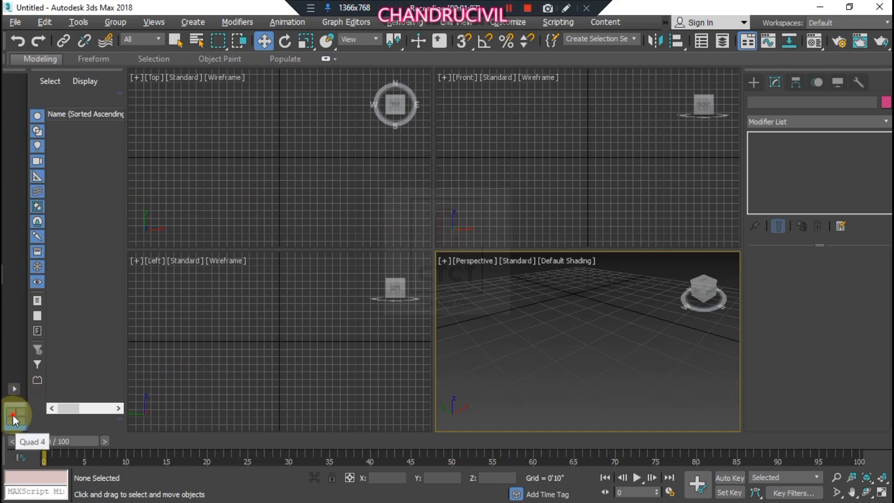
Check the standard viewport layout choices without changing them, then bring up the File menu.
click(14, 389)
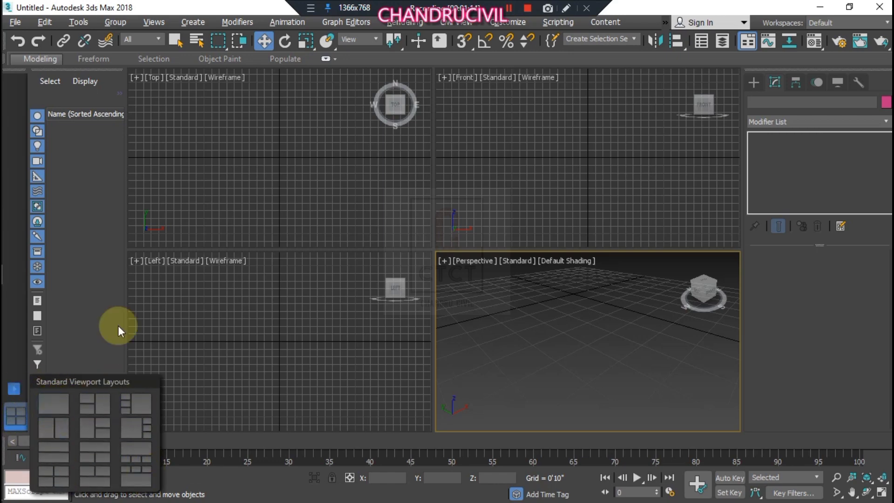
click(98, 271)
click(15, 23)
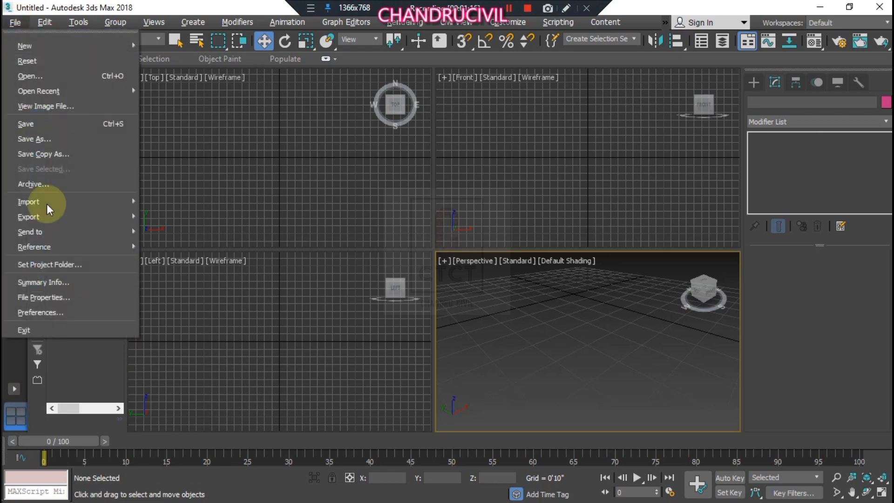
click(60, 313)
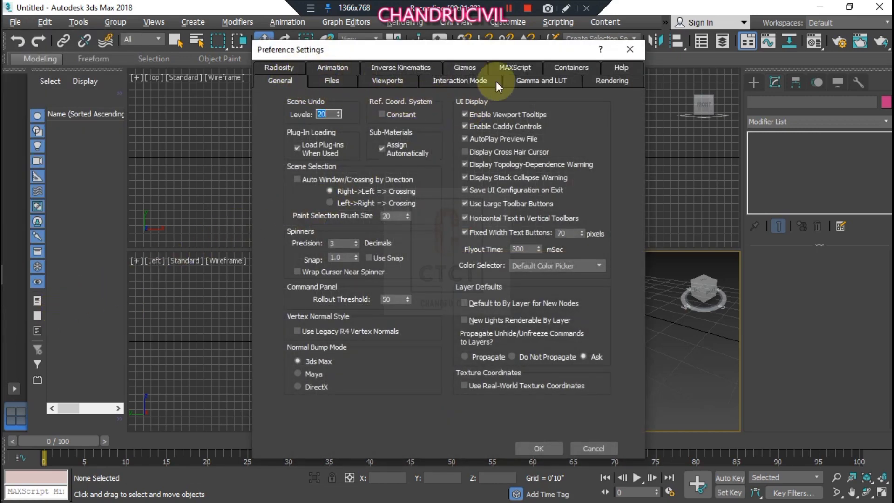
key(Escape)
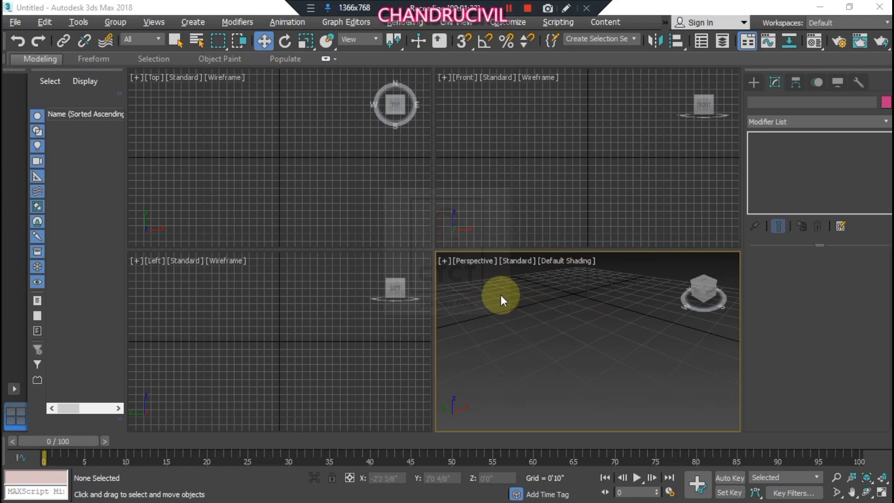
In Viewport Configuration's Layout tab, try side-by-side and stacked Top/Front layouts.
click(154, 23)
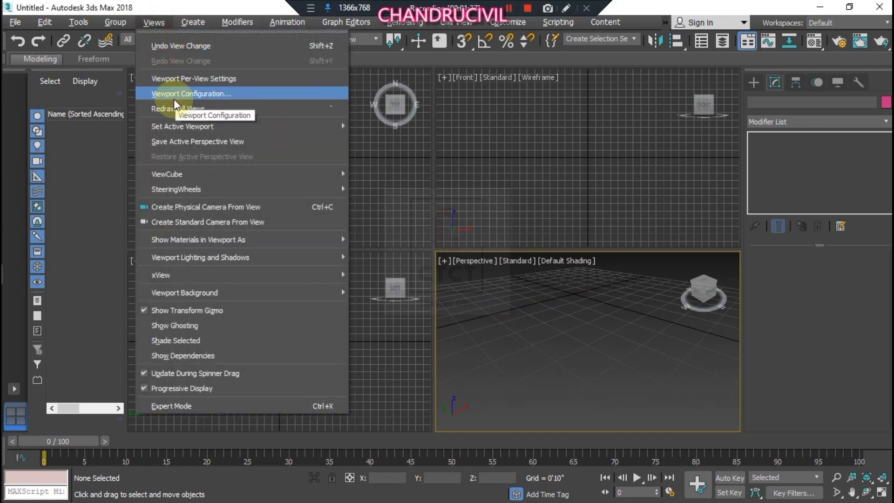
click(175, 95)
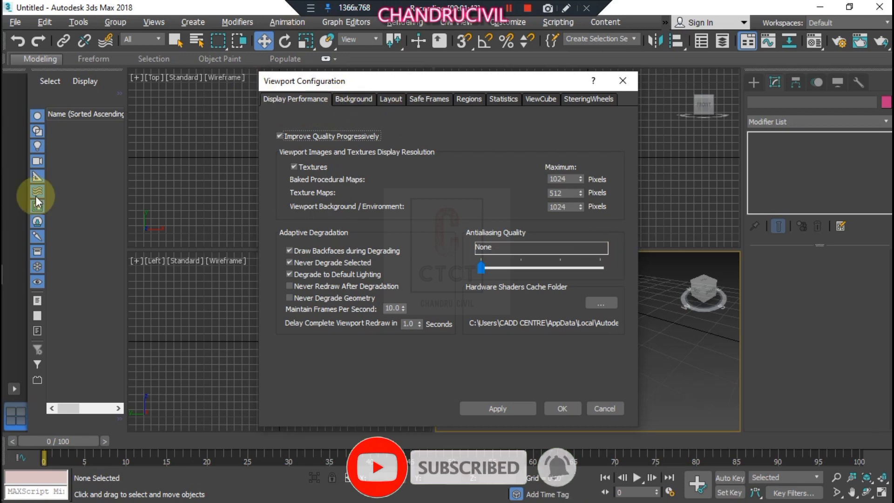
click(389, 98)
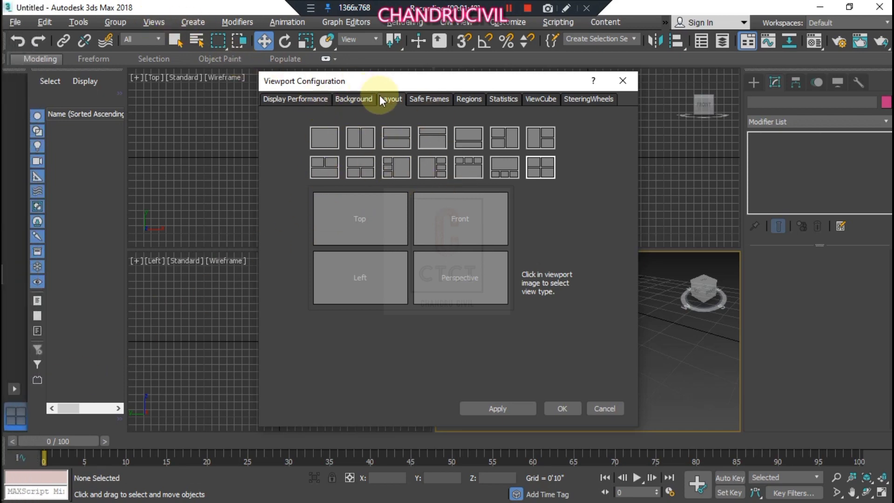
click(324, 143)
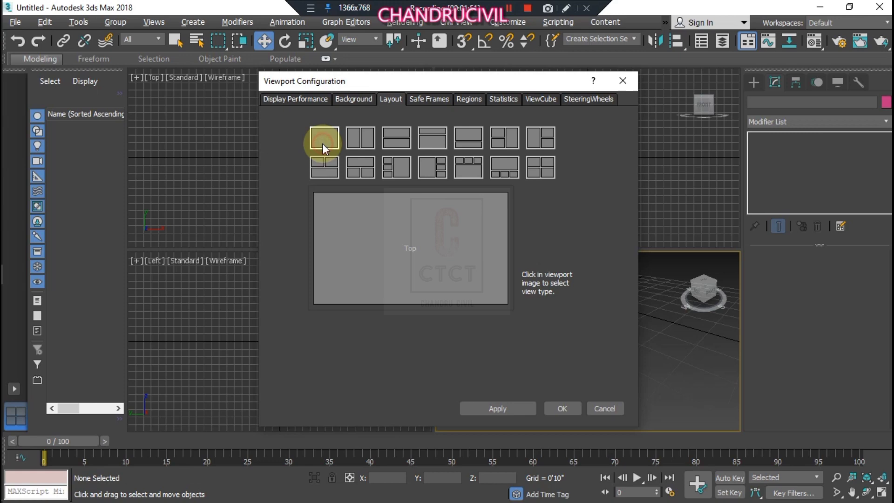
click(357, 139)
click(489, 408)
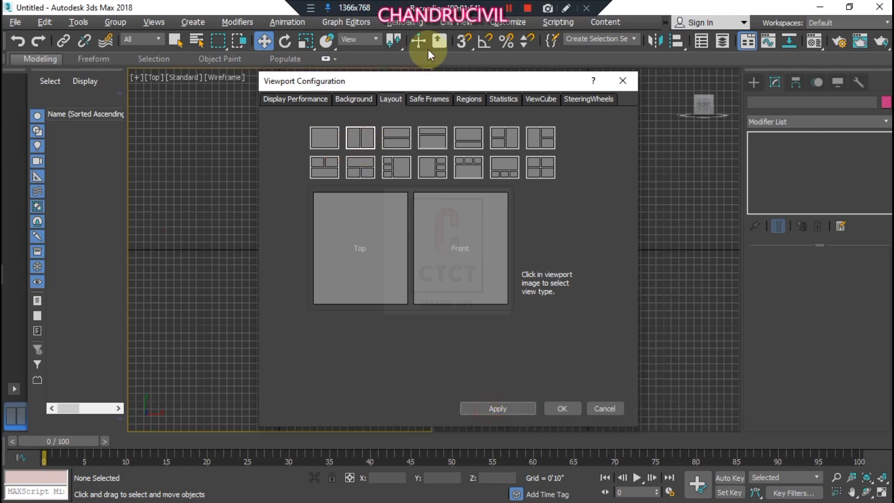
mouse_move(405, 84)
mouse_down()
mouse_move(723, 81)
mouse_move(398, 179)
mouse_move(339, 82)
mouse_up()
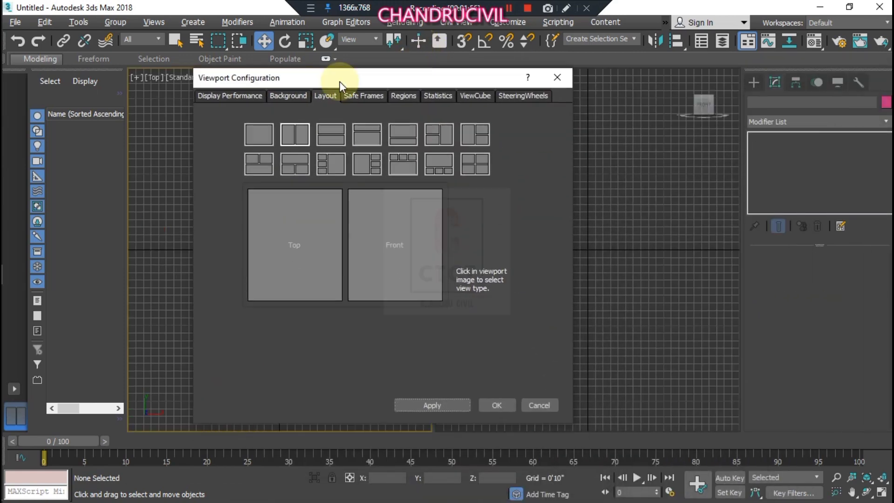
click(325, 142)
click(432, 405)
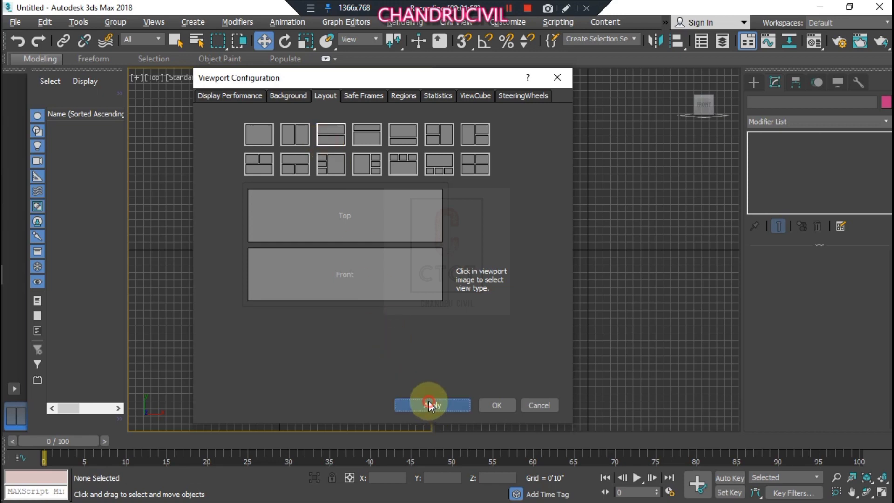
Apply the layout with Top and Front stacked beside a tall Left view.
click(370, 141)
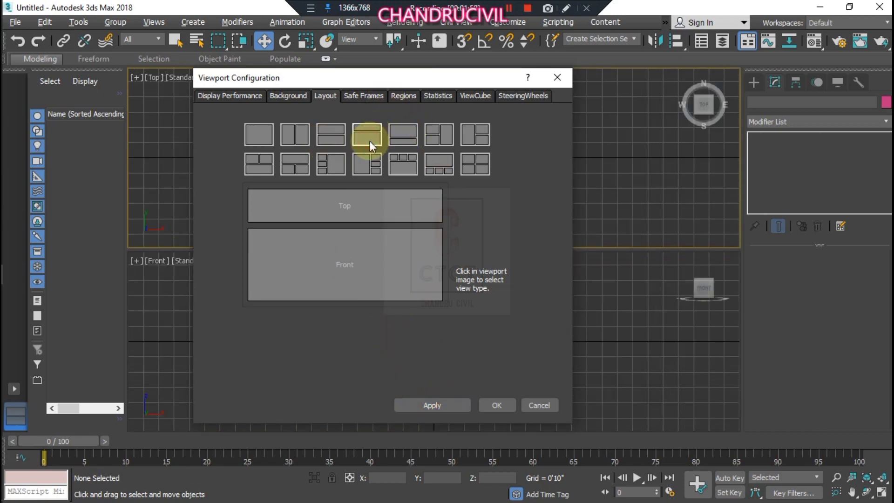
click(448, 137)
click(454, 412)
click(280, 277)
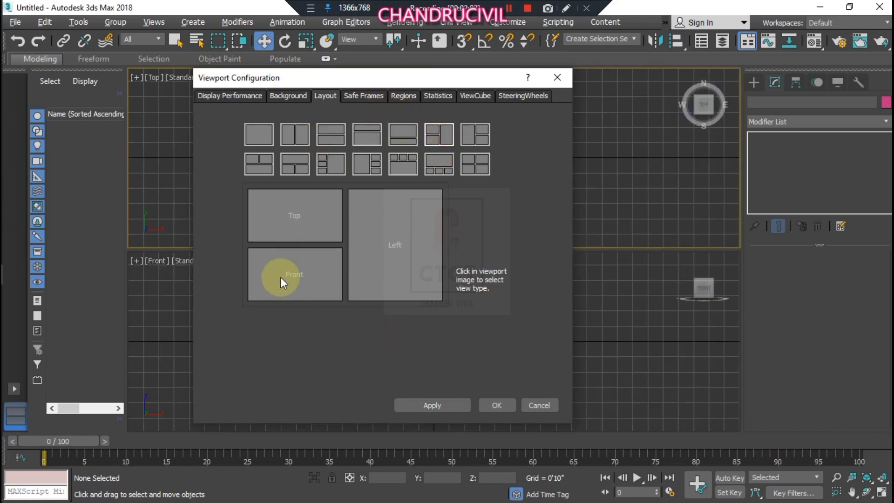
click(430, 399)
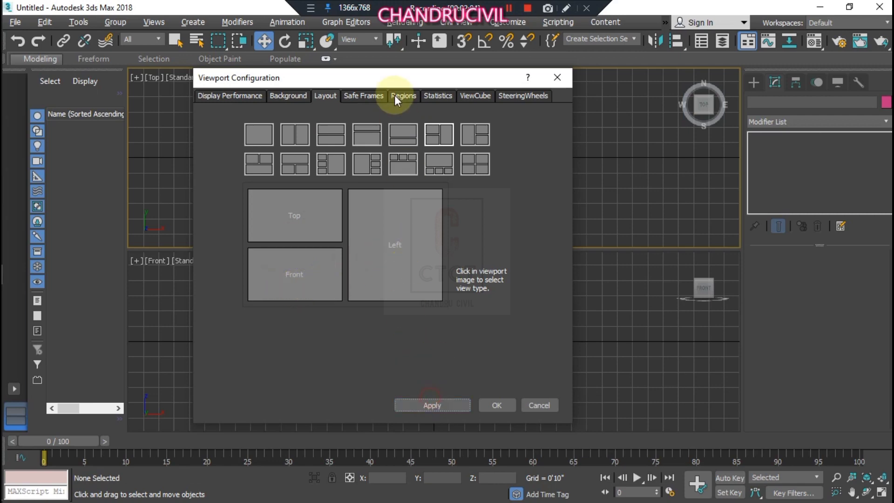
click(432, 405)
mouse_move(373, 75)
mouse_down()
mouse_move(707, 358)
mouse_move(667, 184)
mouse_up()
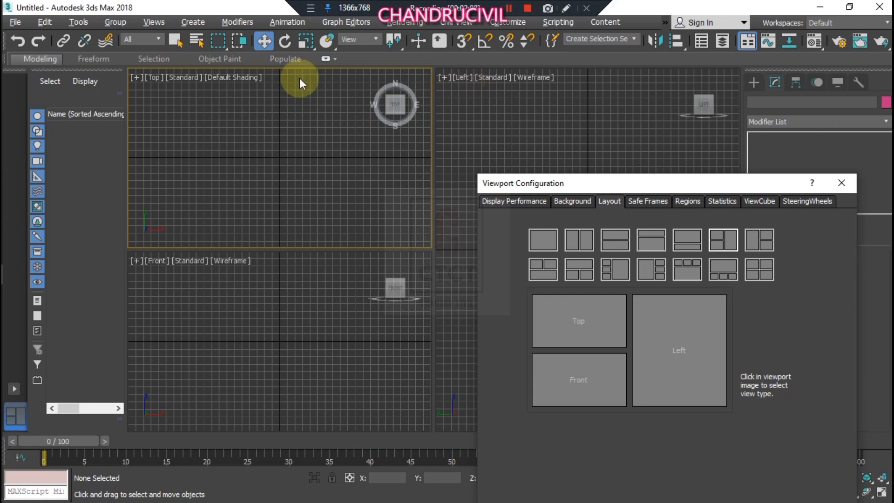
Preview several three-view layouts and apply three small views beside a large Perspective.
click(763, 237)
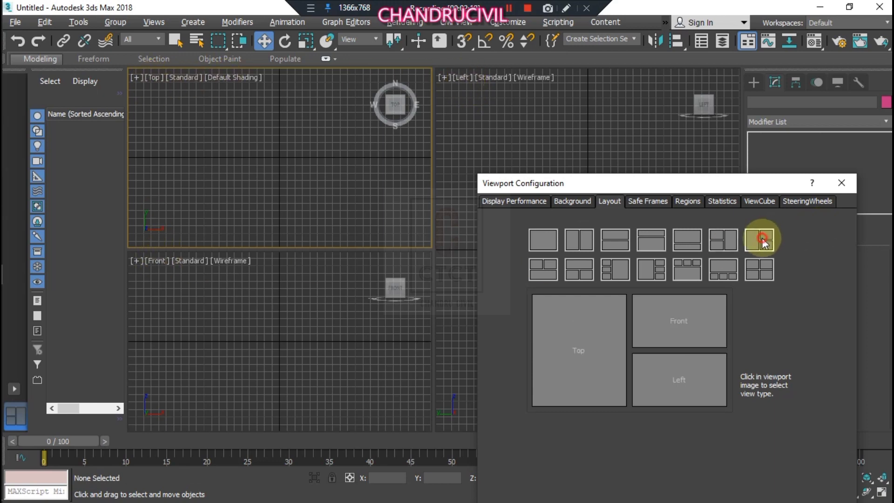
click(544, 271)
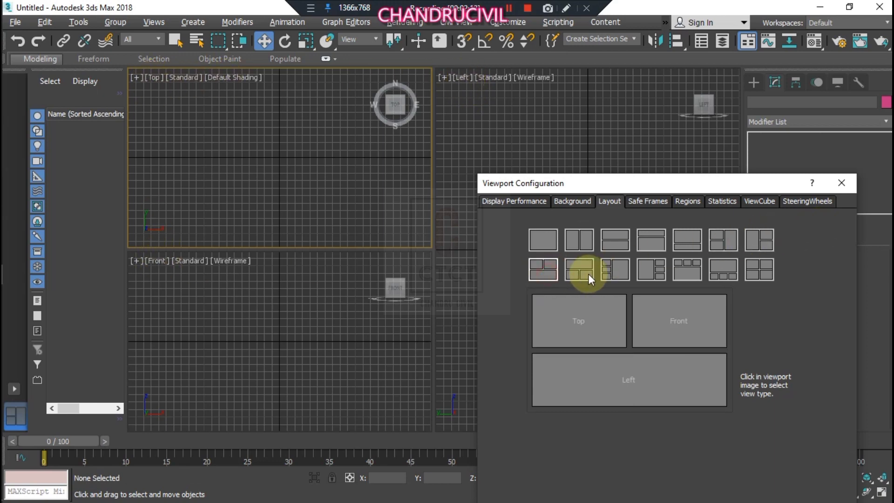
click(579, 270)
click(623, 273)
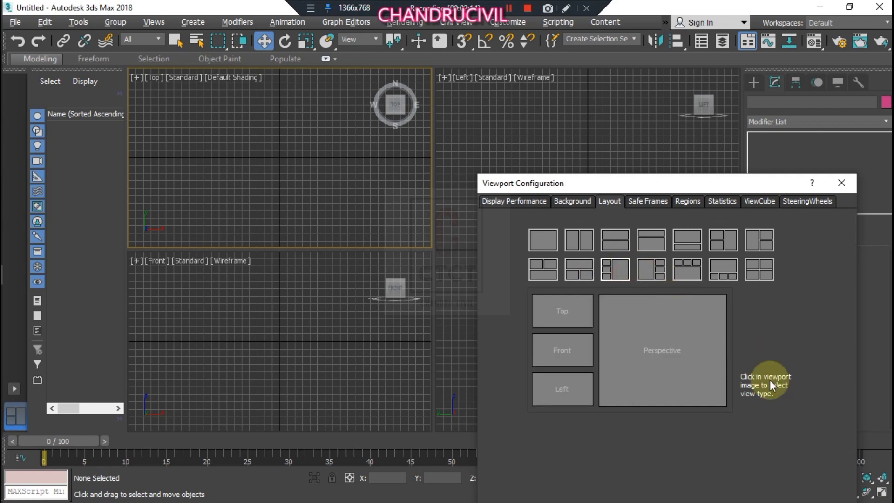
drag(709, 182, 690, 69)
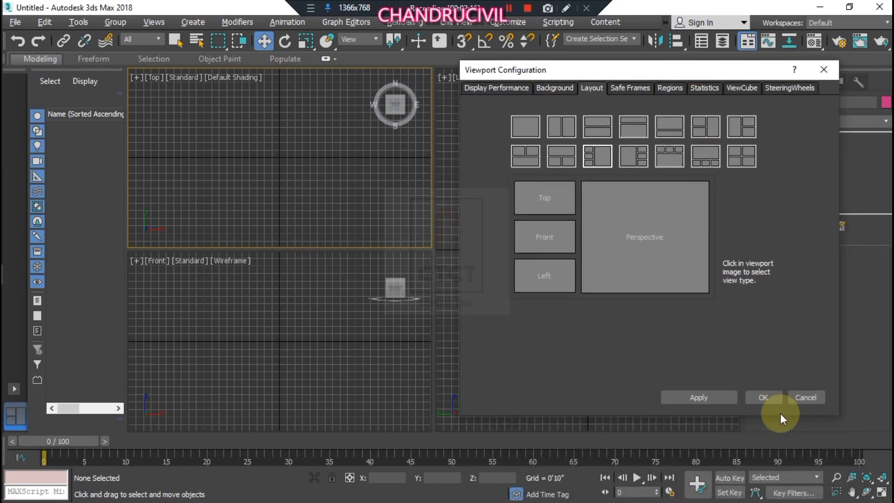
click(709, 397)
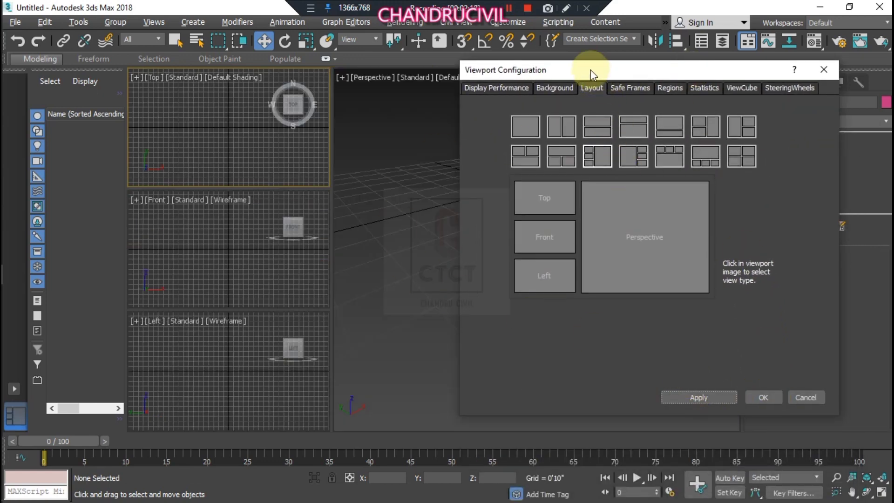
Preview more layouts, then apply the four equal views layout.
mouse_move(590, 70)
mouse_down()
mouse_move(568, 375)
mouse_move(525, 406)
mouse_move(556, 133)
mouse_up()
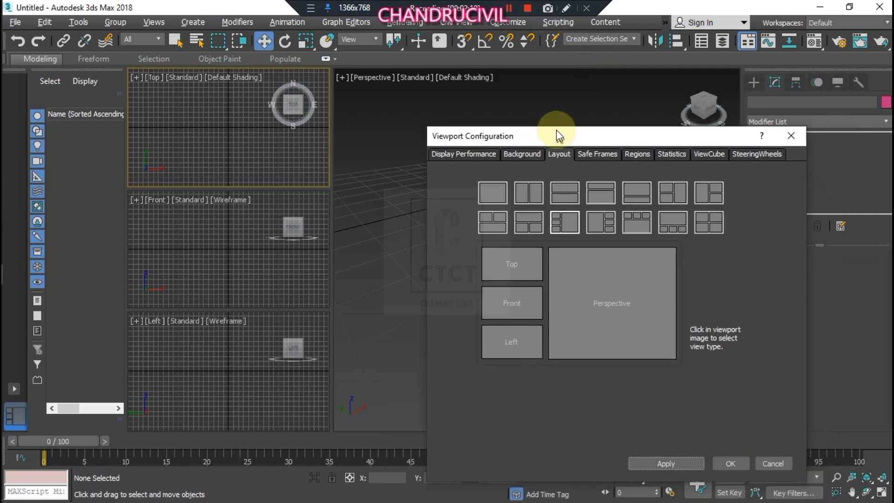
click(603, 230)
click(638, 220)
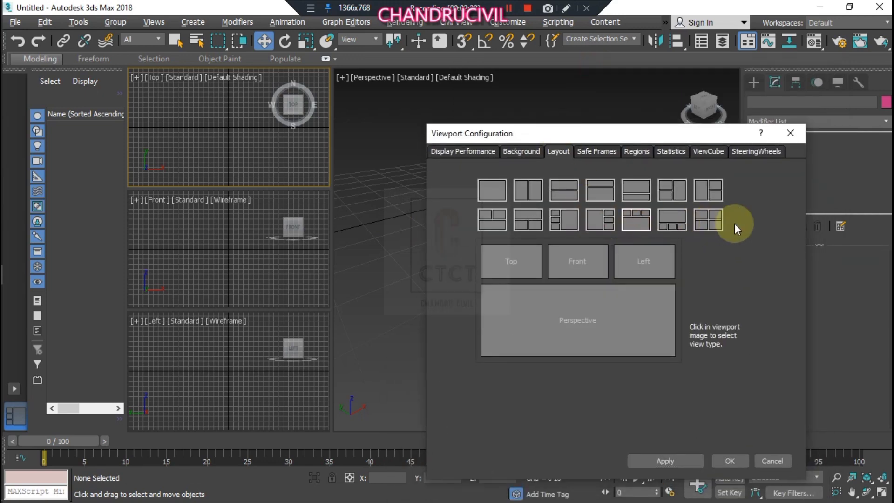
click(708, 221)
click(678, 460)
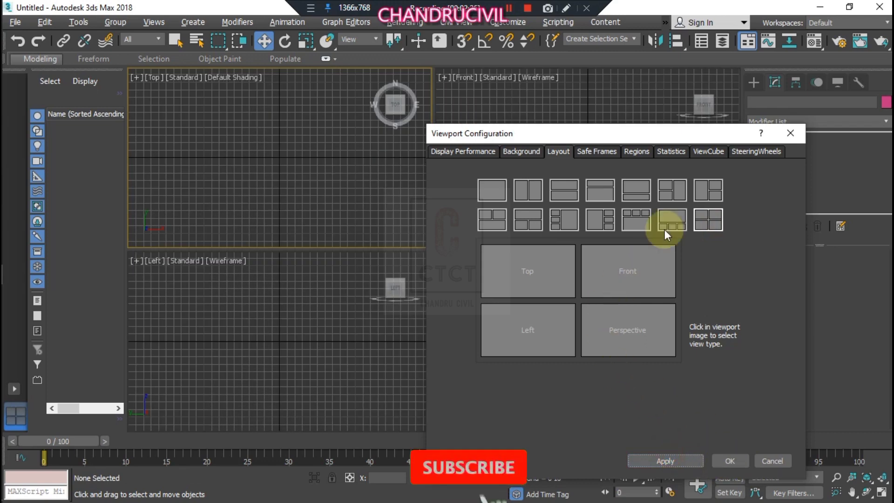
Apply a large Top view with Front, Left and Perspective stacked on the right.
mouse_move(575, 134)
mouse_down()
mouse_move(710, 438)
mouse_move(579, 91)
mouse_move(554, 79)
mouse_up()
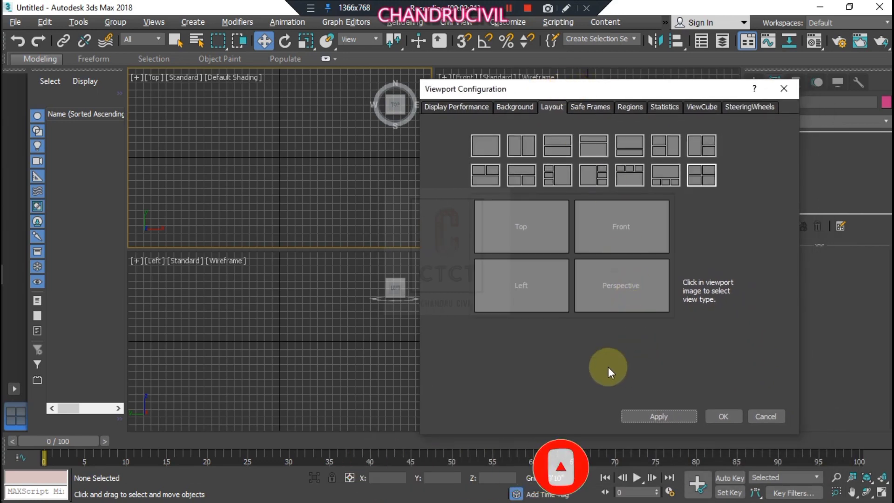
click(665, 176)
click(630, 176)
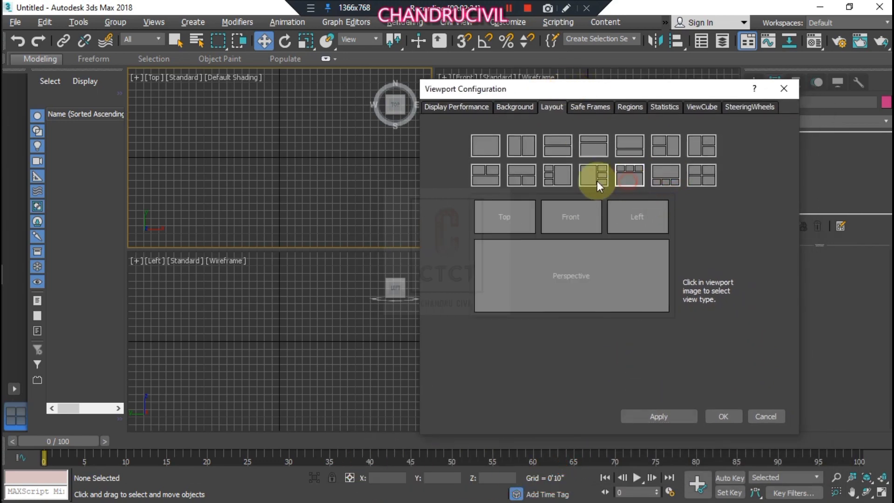
click(594, 176)
click(675, 417)
Close the configuration and pick a large Top layout from the standard layouts flyout.
click(723, 417)
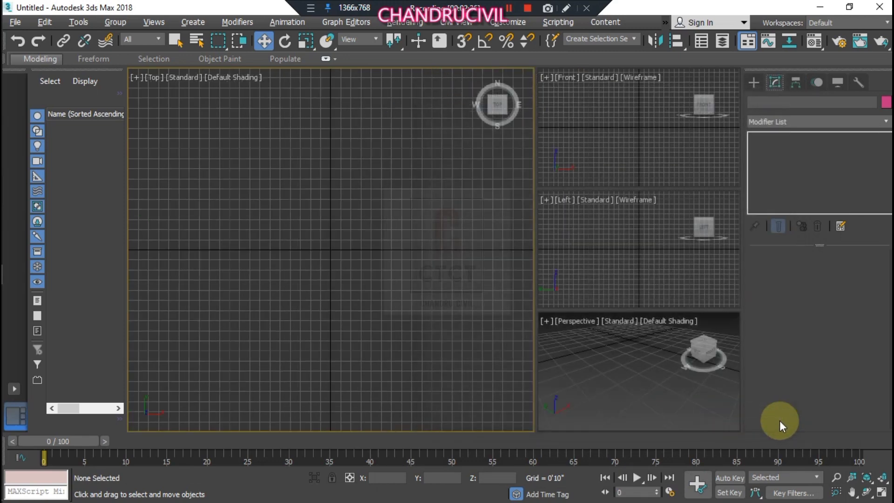
click(19, 391)
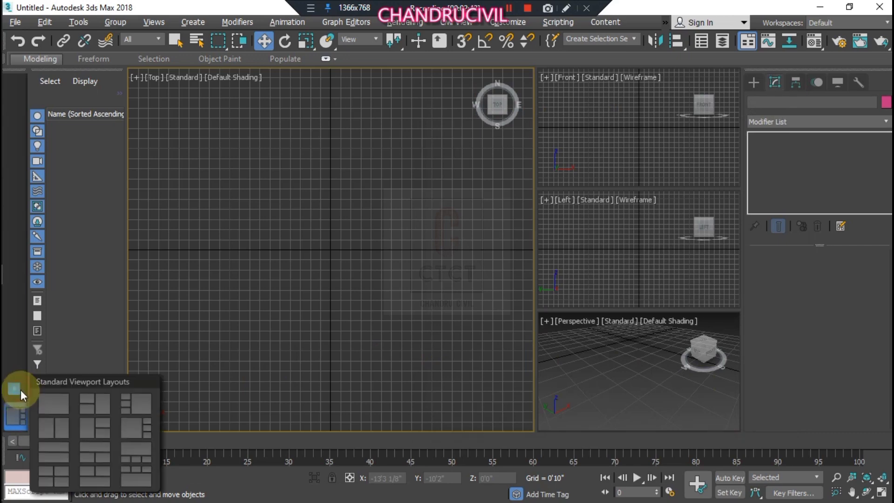
click(103, 422)
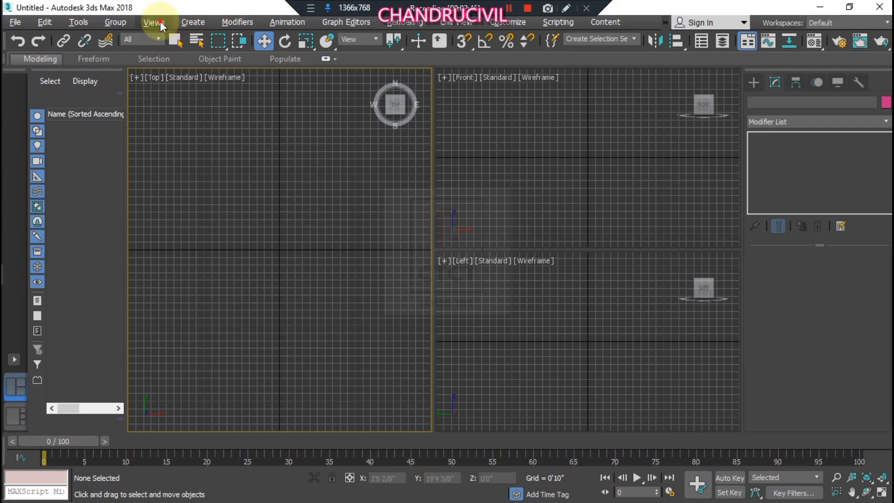
Apply the layout with Top, Front and Left stacked left of a large Perspective.
click(160, 24)
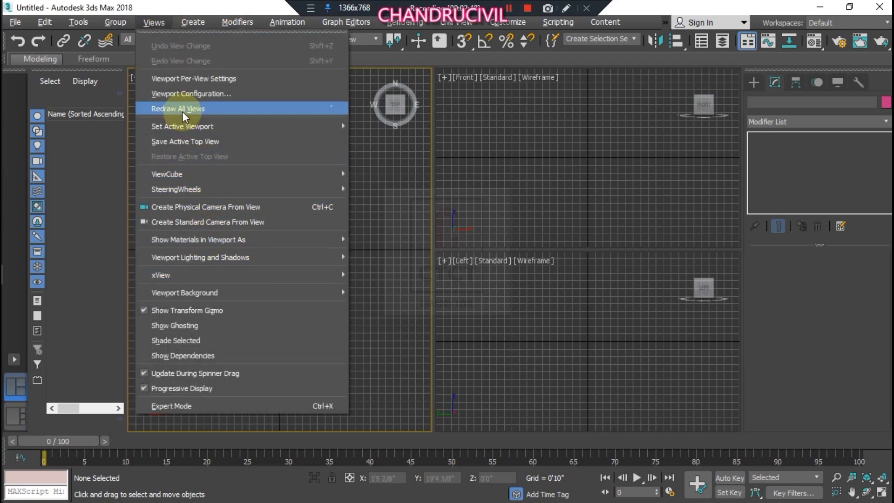
click(189, 93)
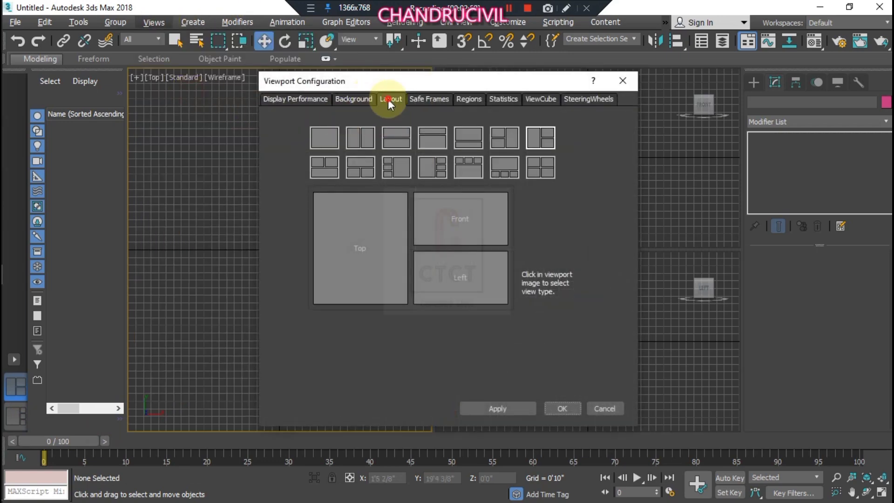
click(392, 171)
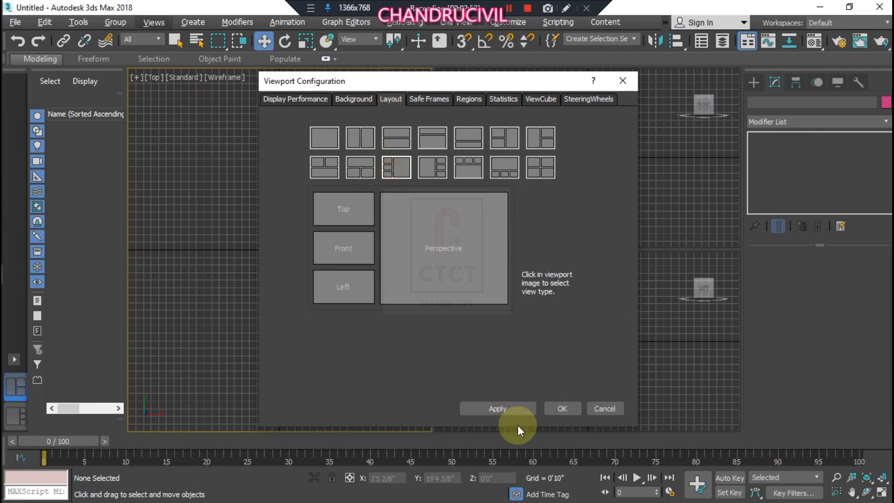
click(490, 410)
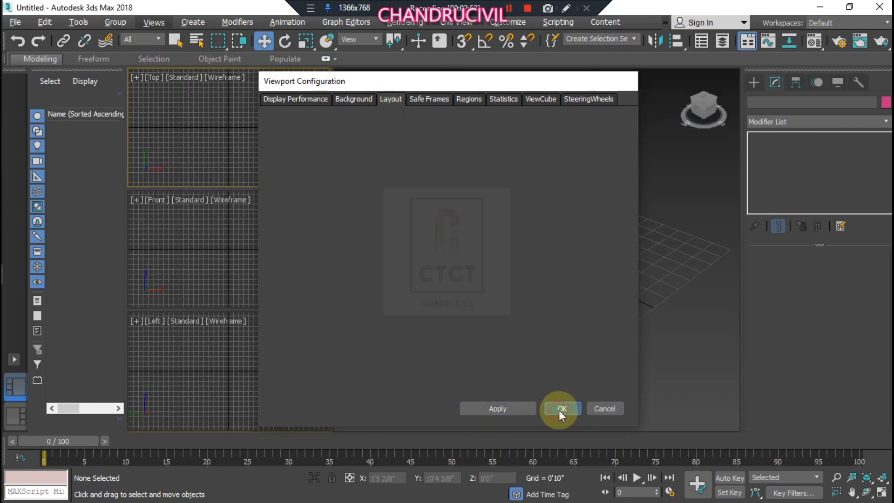
click(559, 410)
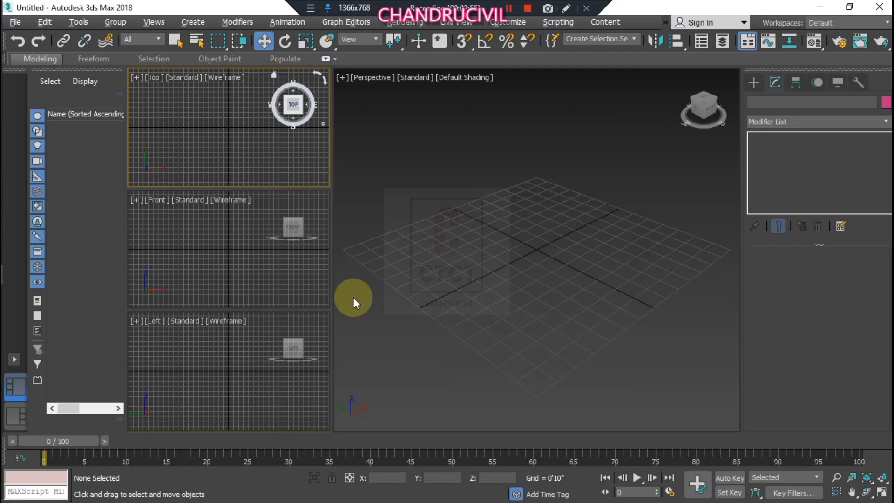
In Viewport Configuration's Background tab, apply Gradient Colors to the active and all views.
click(154, 21)
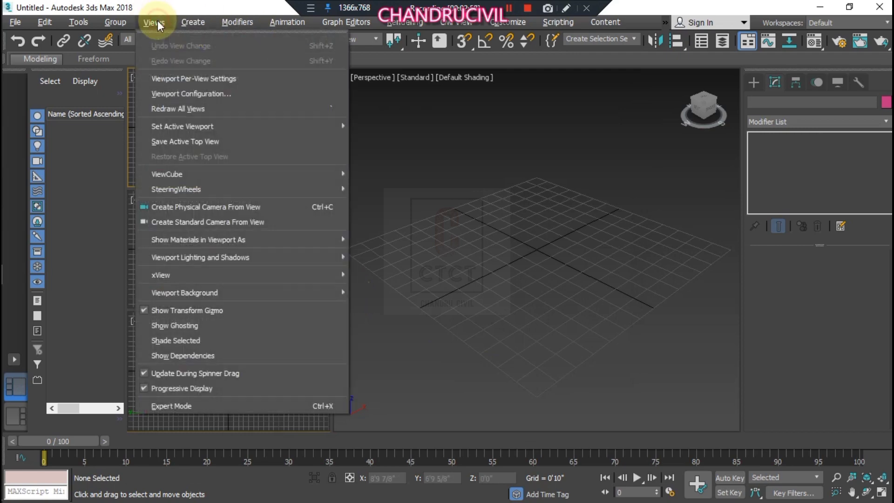
click(189, 94)
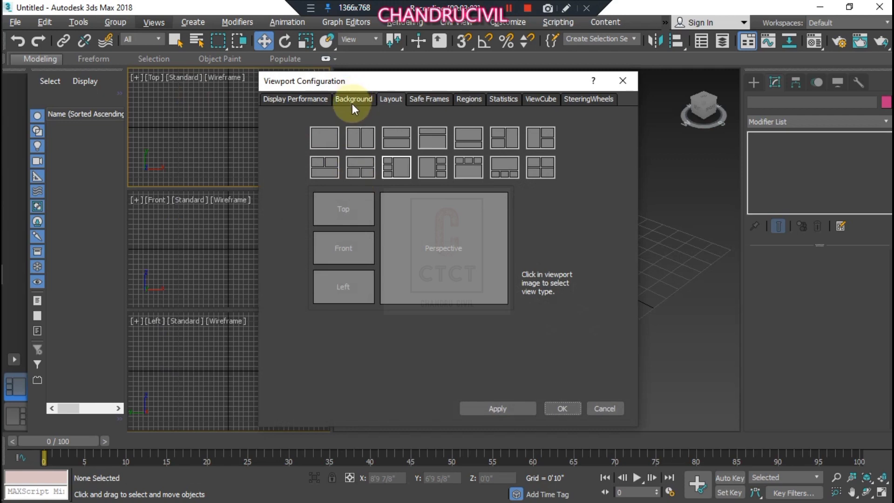
click(353, 100)
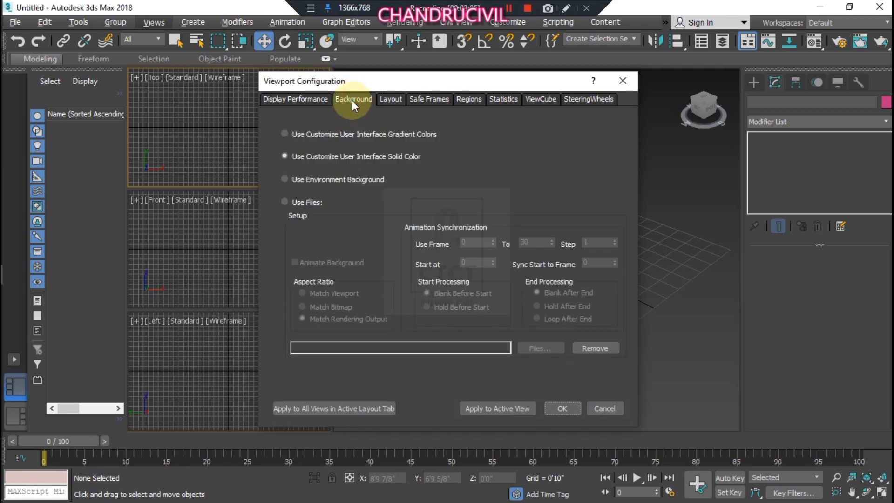
click(339, 134)
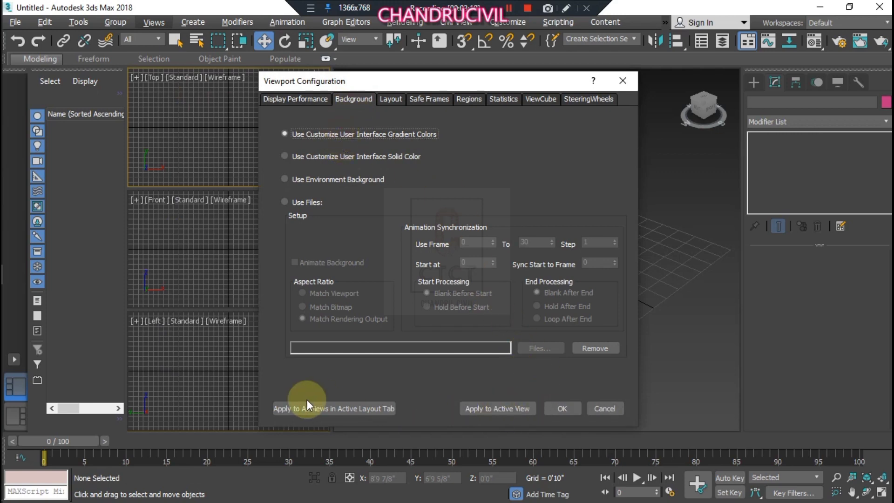
drag(367, 81, 443, 237)
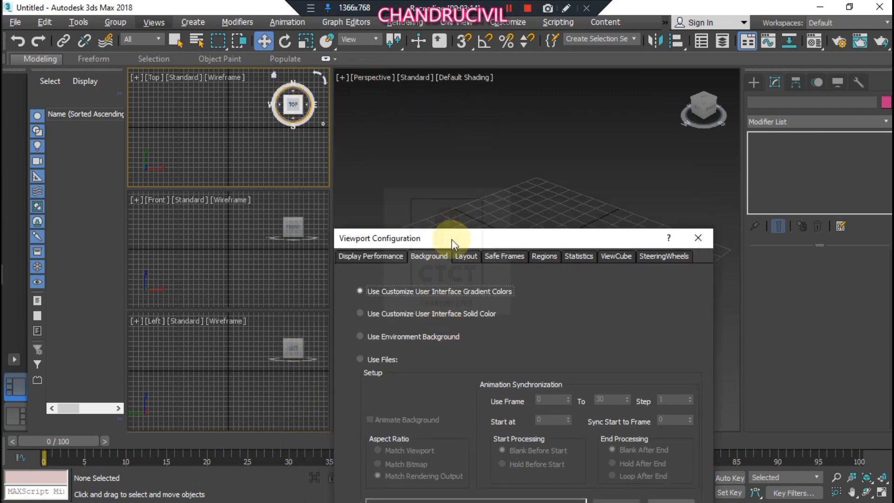
drag(452, 242, 611, 74)
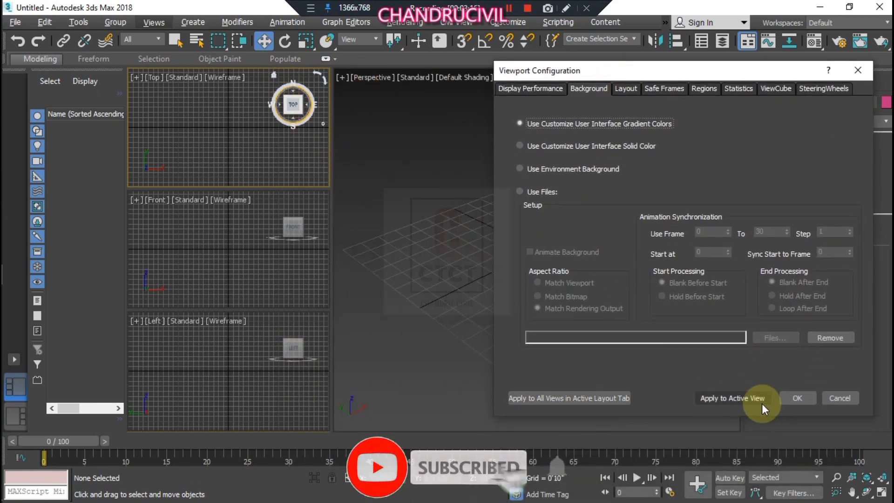
click(734, 397)
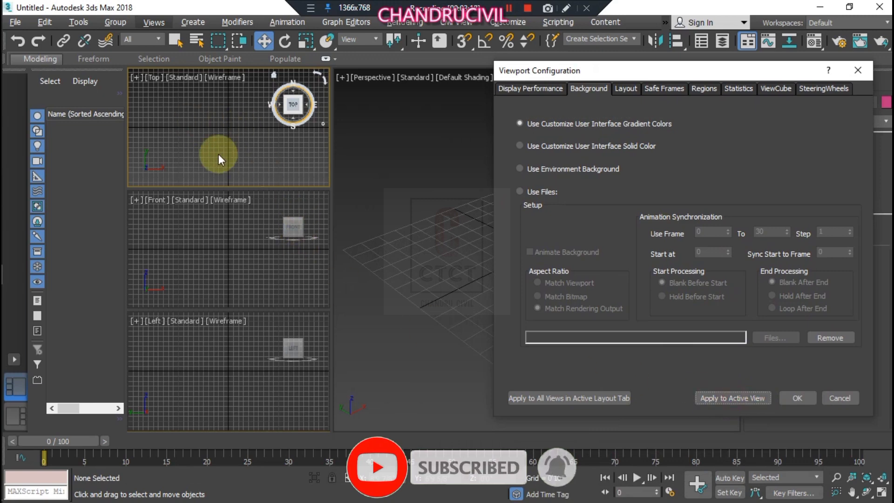
click(563, 396)
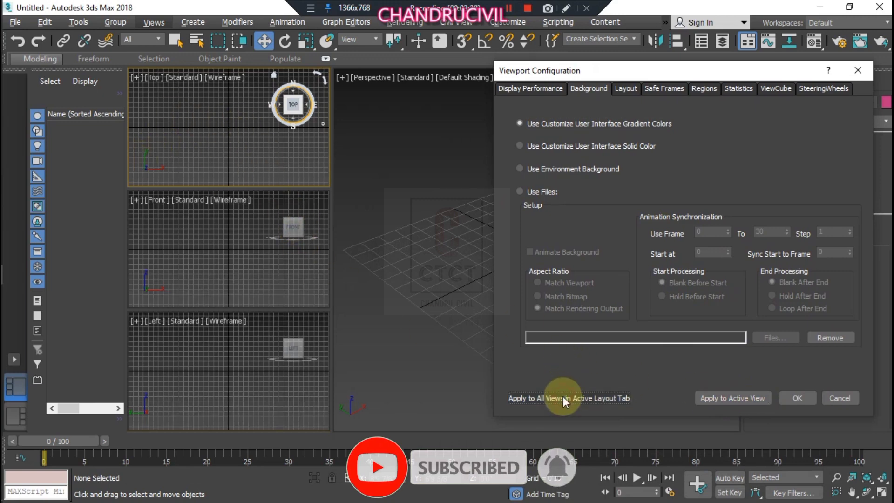
Switch to Use Customize User Interface Solid Color and apply it to all views.
click(638, 146)
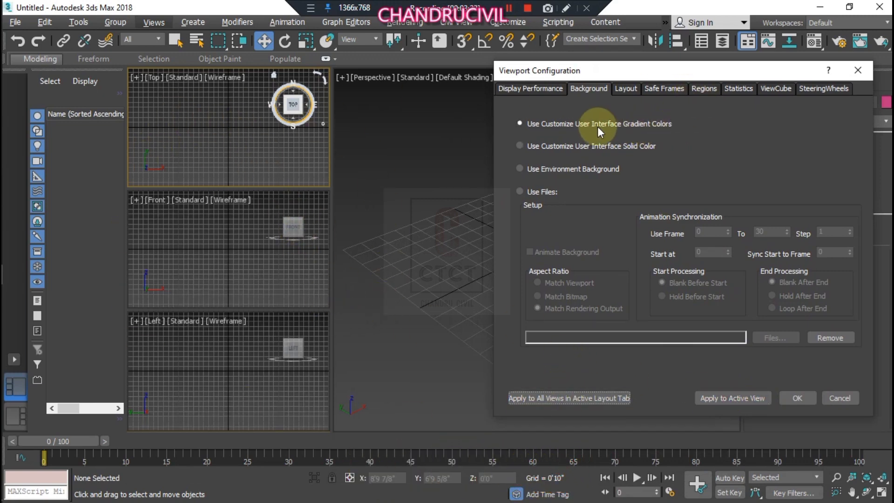
click(595, 125)
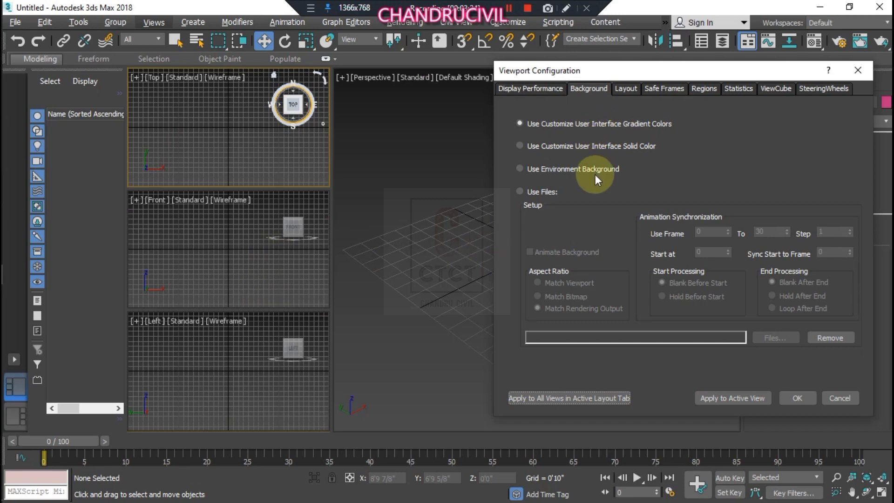
click(591, 146)
click(719, 402)
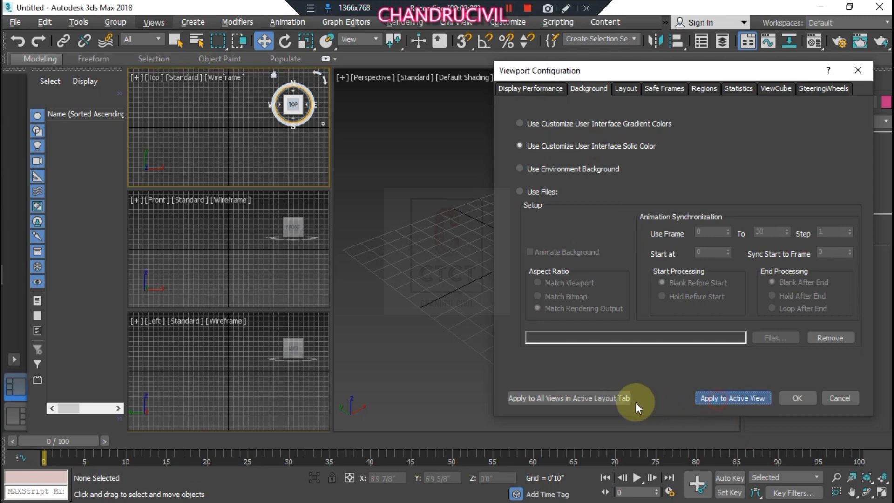
click(579, 399)
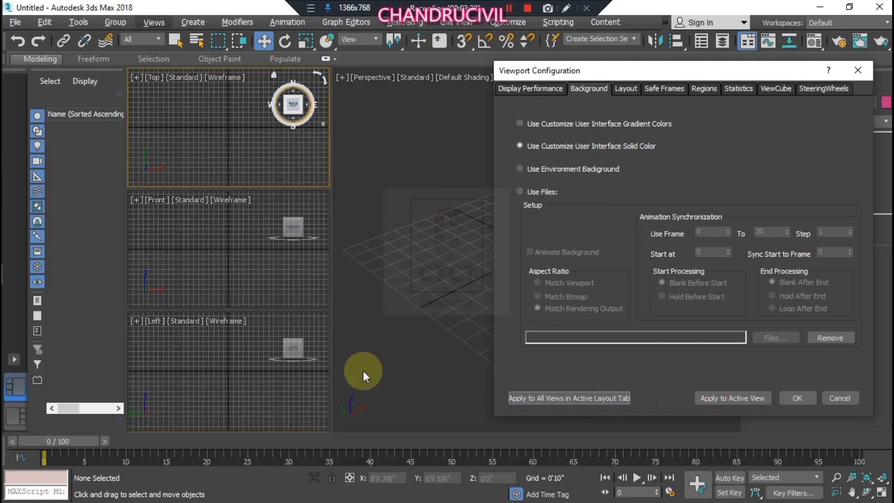
Apply Gradient Colors, then Solid Color, as the background of all viewports.
mouse_move(596, 75)
mouse_down()
mouse_move(478, 305)
mouse_move(140, 144)
mouse_up()
click(476, 354)
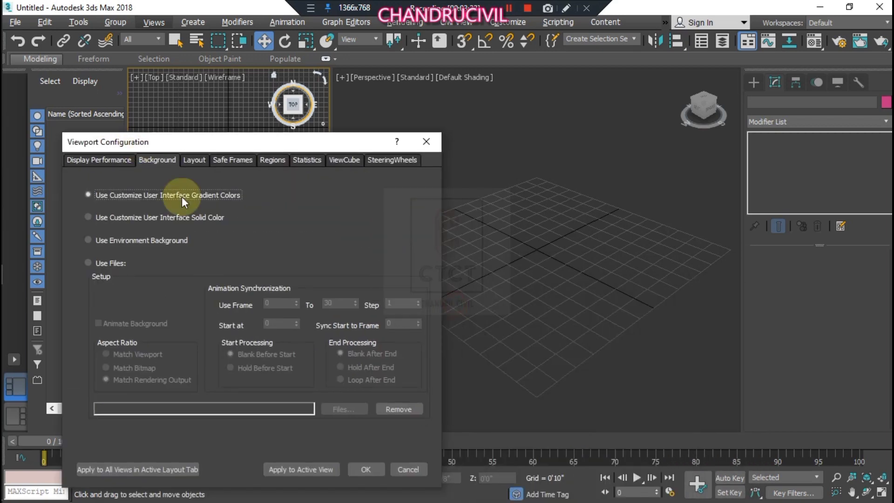
click(299, 467)
click(163, 469)
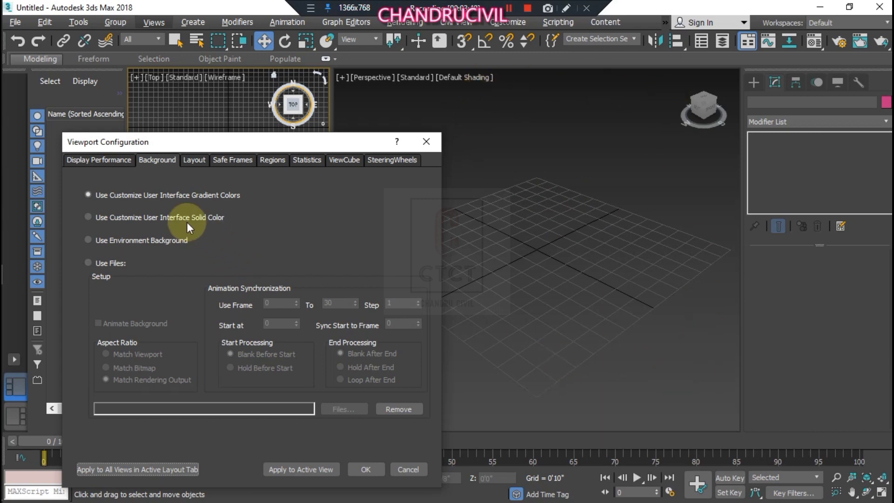
click(167, 216)
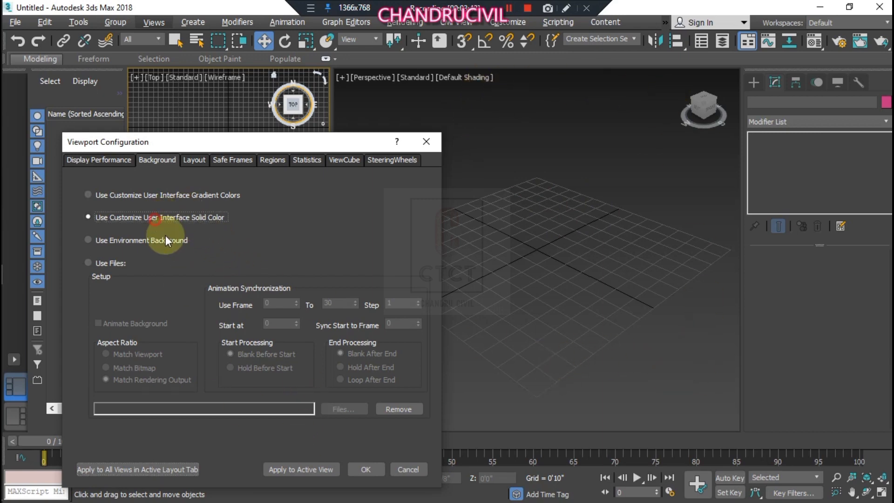
click(195, 464)
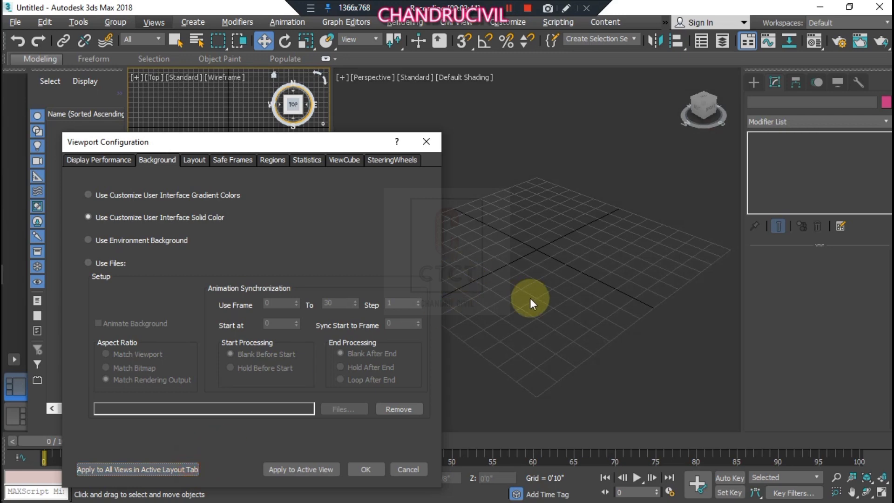
Apply Use Environment Background to all views, turning the viewports black.
click(157, 242)
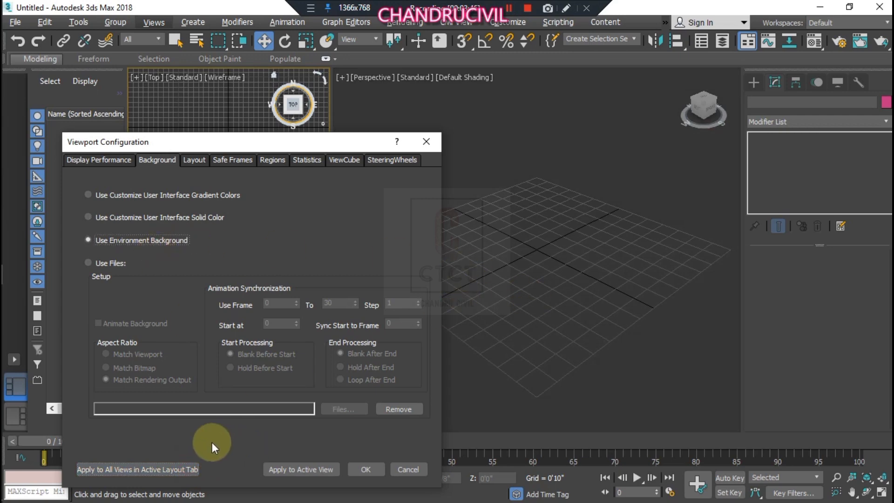
click(185, 470)
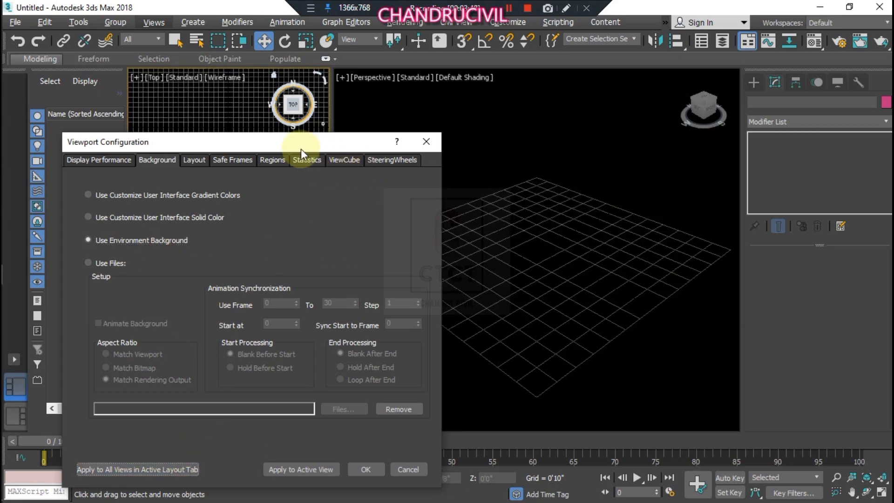
mouse_move(301, 148)
mouse_down()
mouse_move(831, 376)
mouse_move(283, 86)
mouse_up()
drag(154, 80, 122, 118)
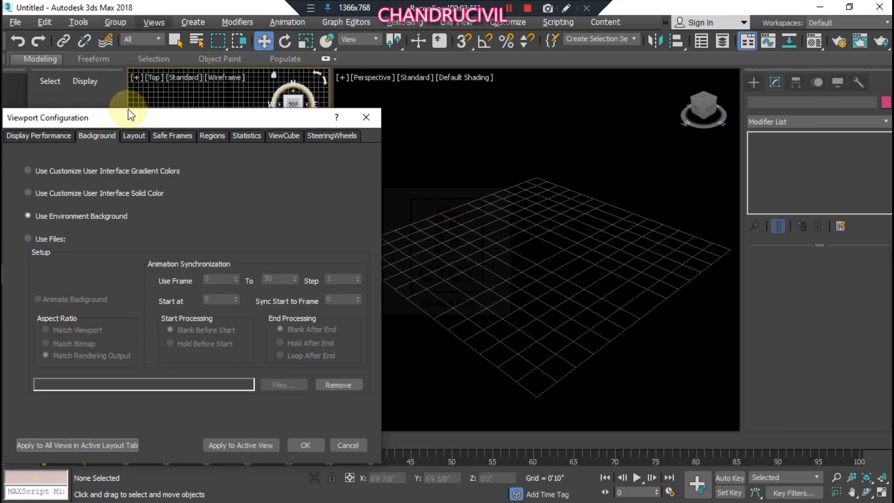
Set the background source to Use Files and load 002_132.JPG from the images folder.
click(47, 241)
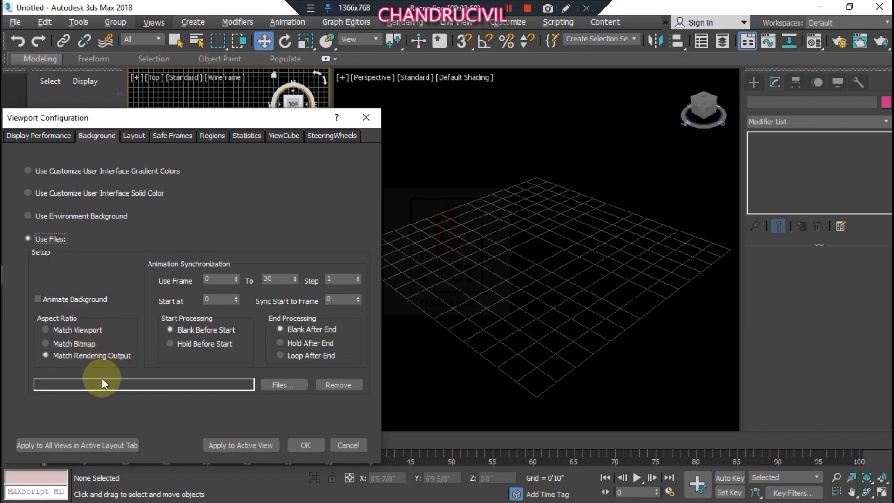
click(279, 385)
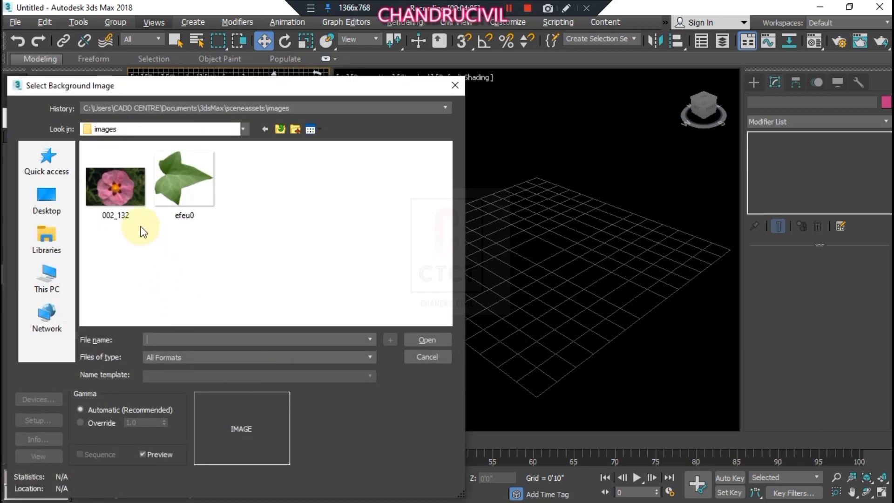
click(121, 201)
mouse_move(115, 186)
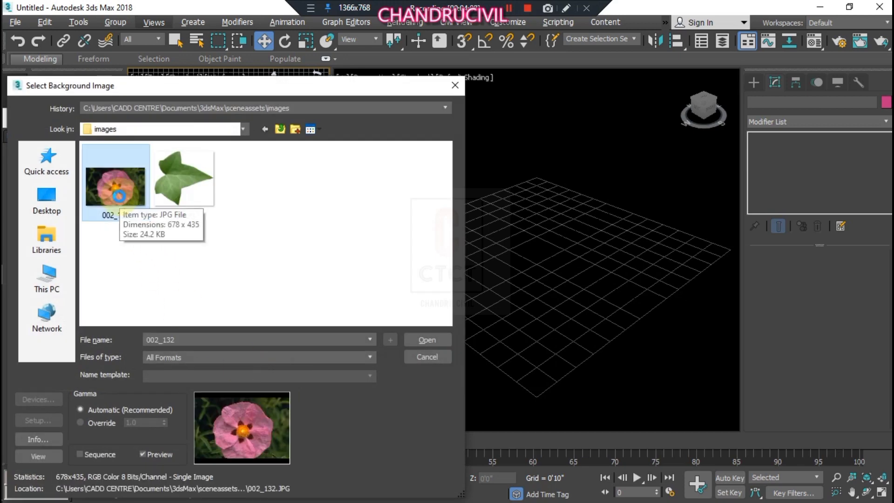
click(180, 358)
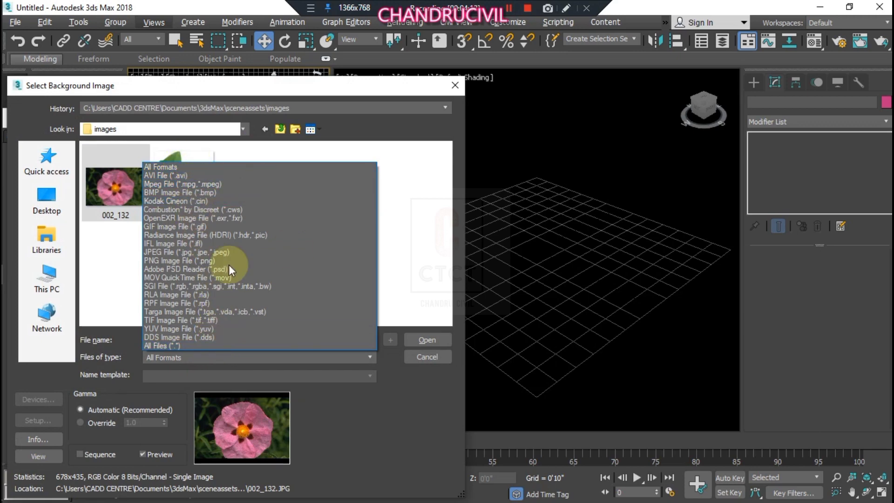
click(416, 243)
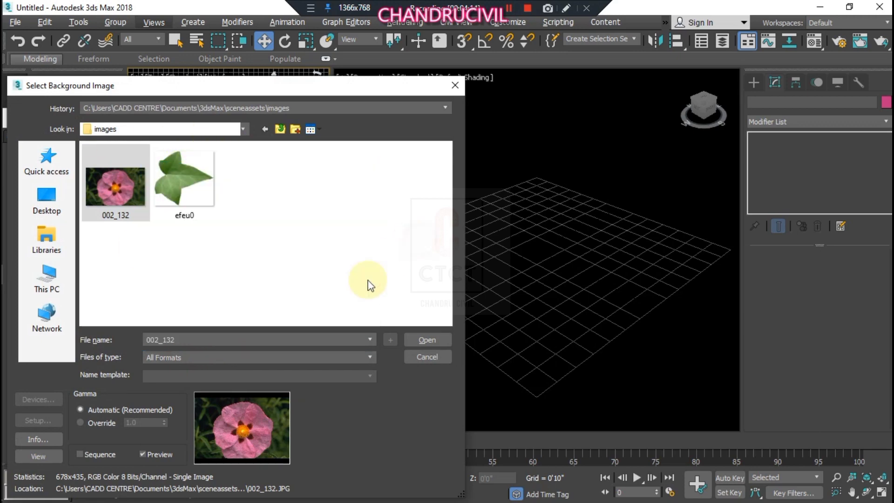
click(115, 202)
click(426, 344)
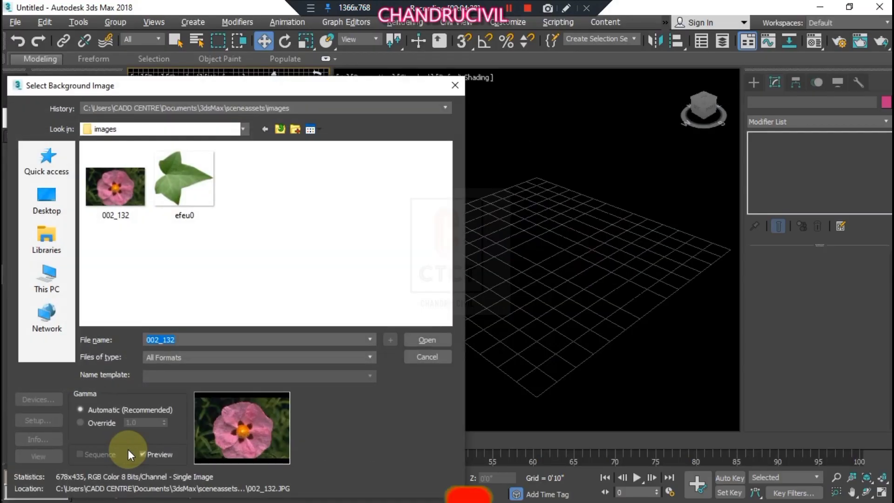
click(419, 340)
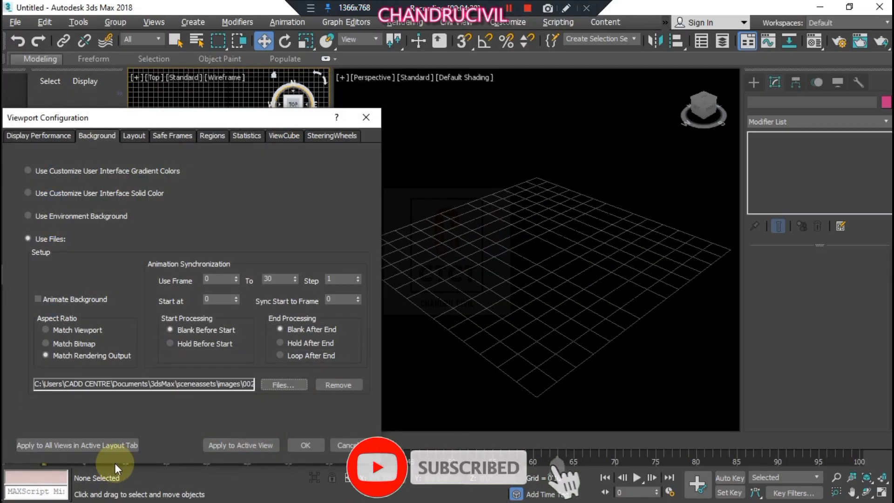
Apply the 002_132 flower image to all viewports, close with OK, and orbit Perspective.
click(239, 449)
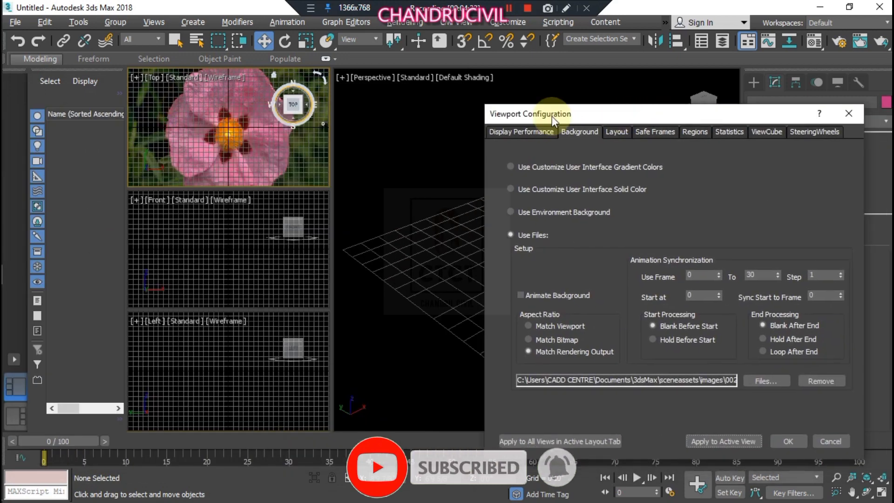
click(584, 442)
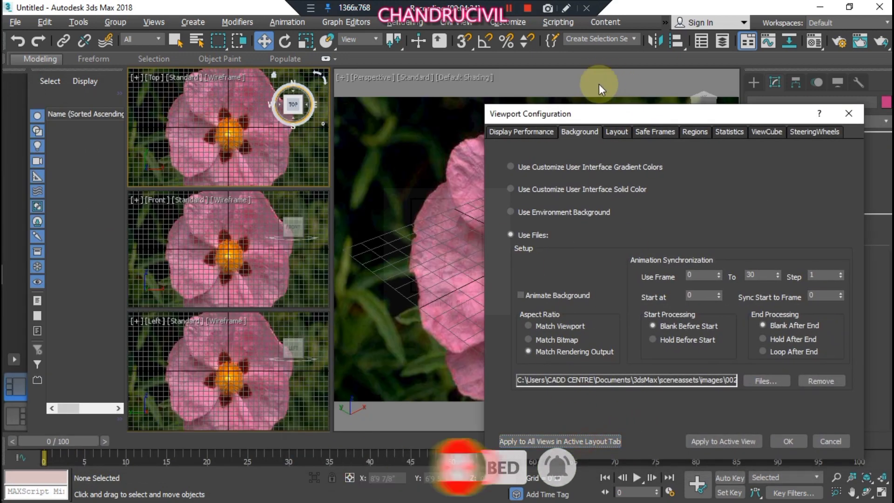
mouse_move(604, 121)
mouse_down()
mouse_move(593, 279)
mouse_move(115, 98)
mouse_up()
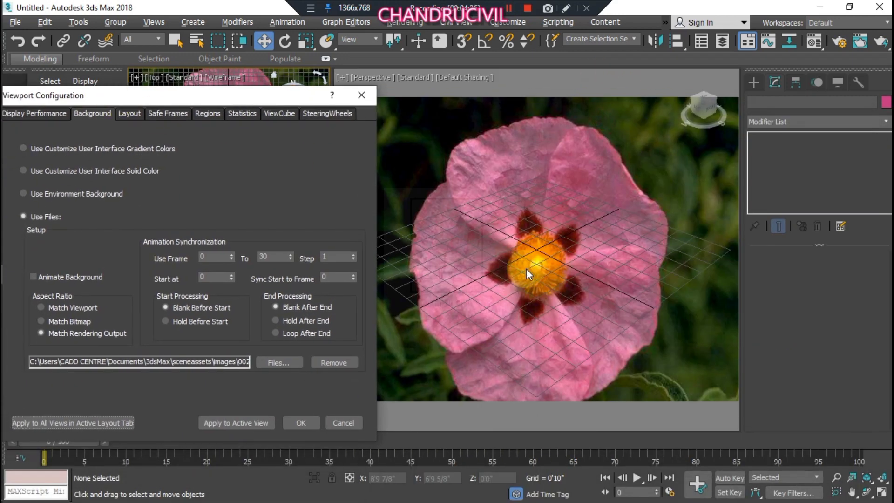
click(302, 422)
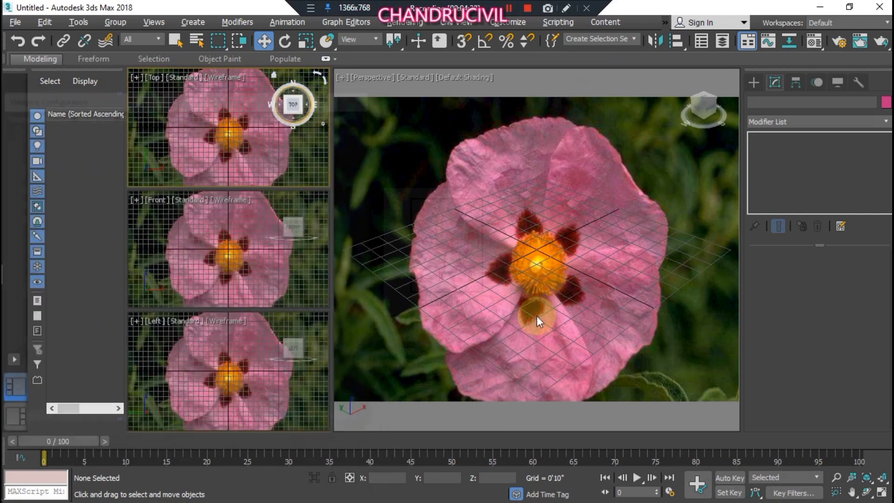
mouse_move(532, 282)
alt+middle_down()
mouse_move(532, 260)
mouse_move(515, 254)
alt+middle_up()
mouse_move(588, 226)
alt+middle_down()
mouse_move(581, 258)
mouse_move(576, 240)
mouse_move(573, 249)
alt+middle_up()
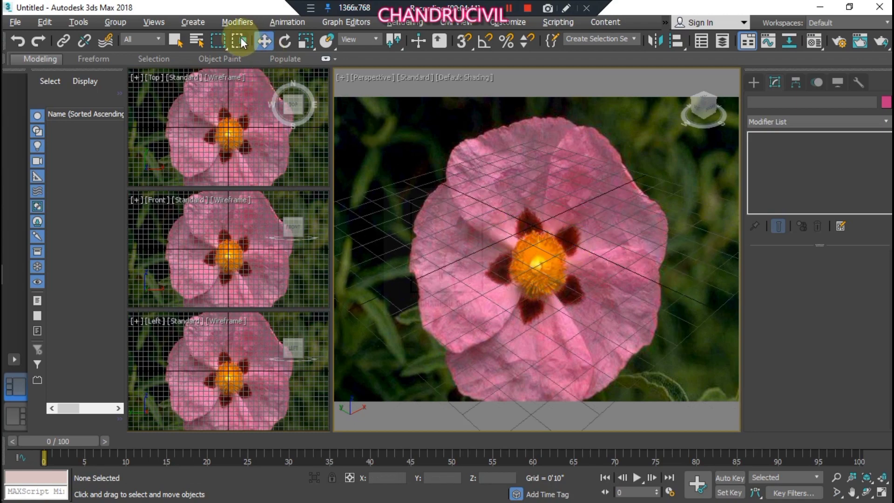
Reset all viewports to Use Customize User Interface Solid Color and close Viewport Configuration.
click(153, 22)
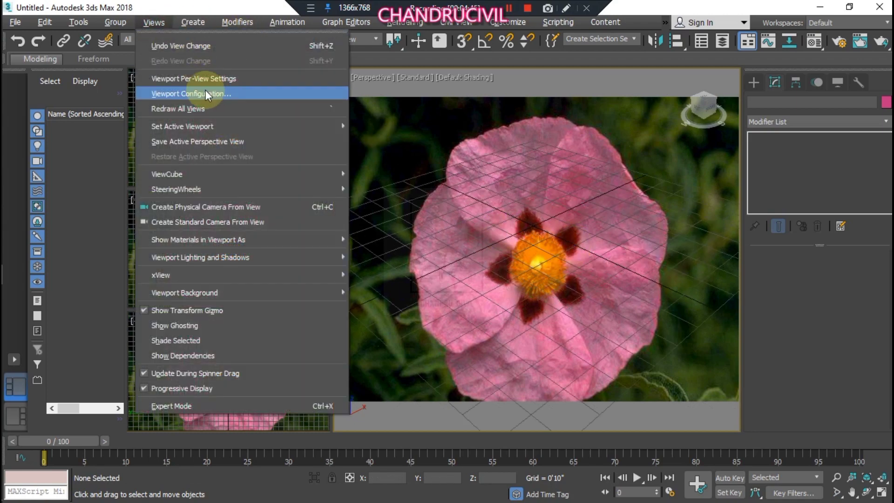
click(181, 94)
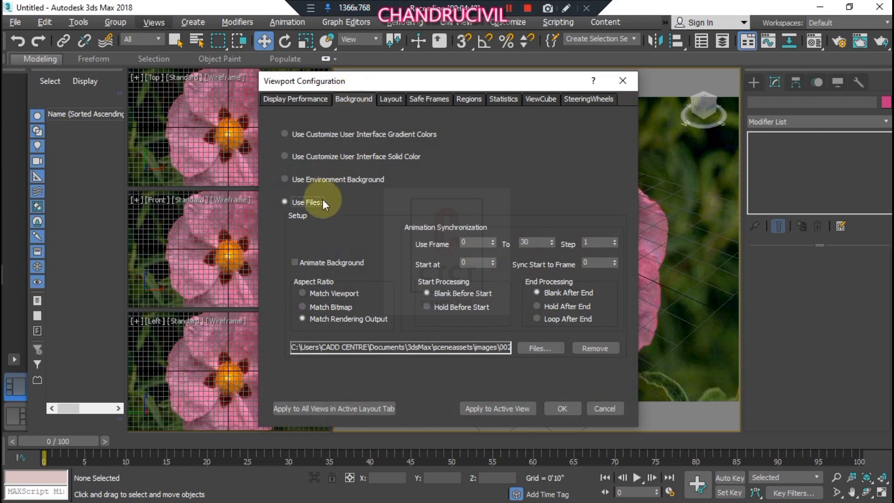
click(301, 154)
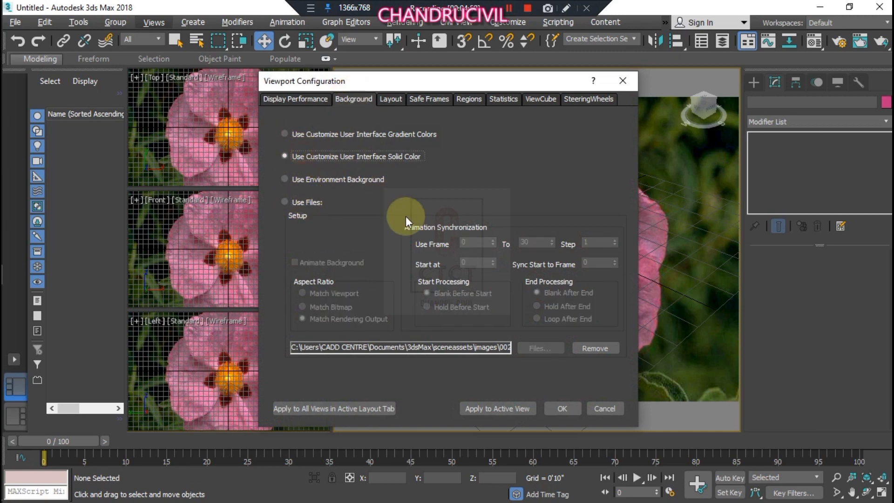
click(381, 405)
click(559, 406)
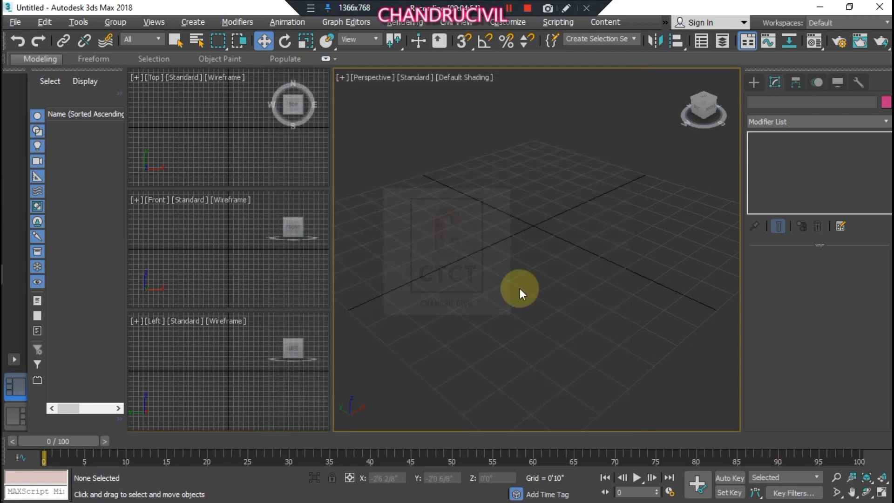